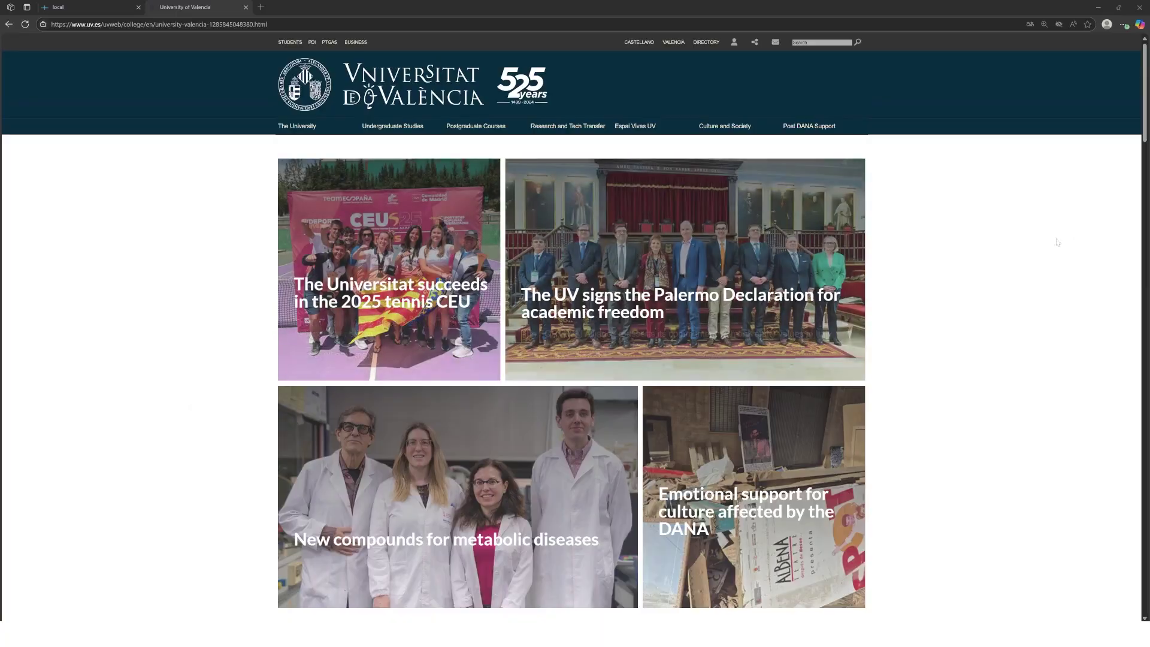
# Open the list of official master's degrees offered among the university's postgraduate courses
pyautogui.moveTo(523, 130)
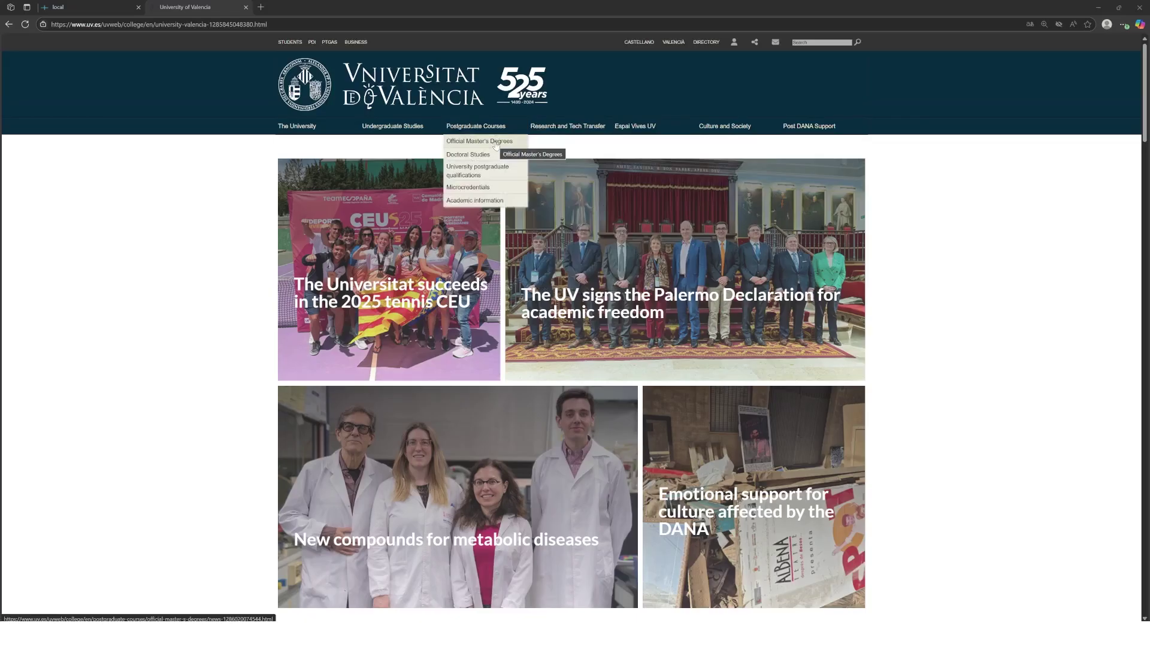
pyautogui.click(495, 145)
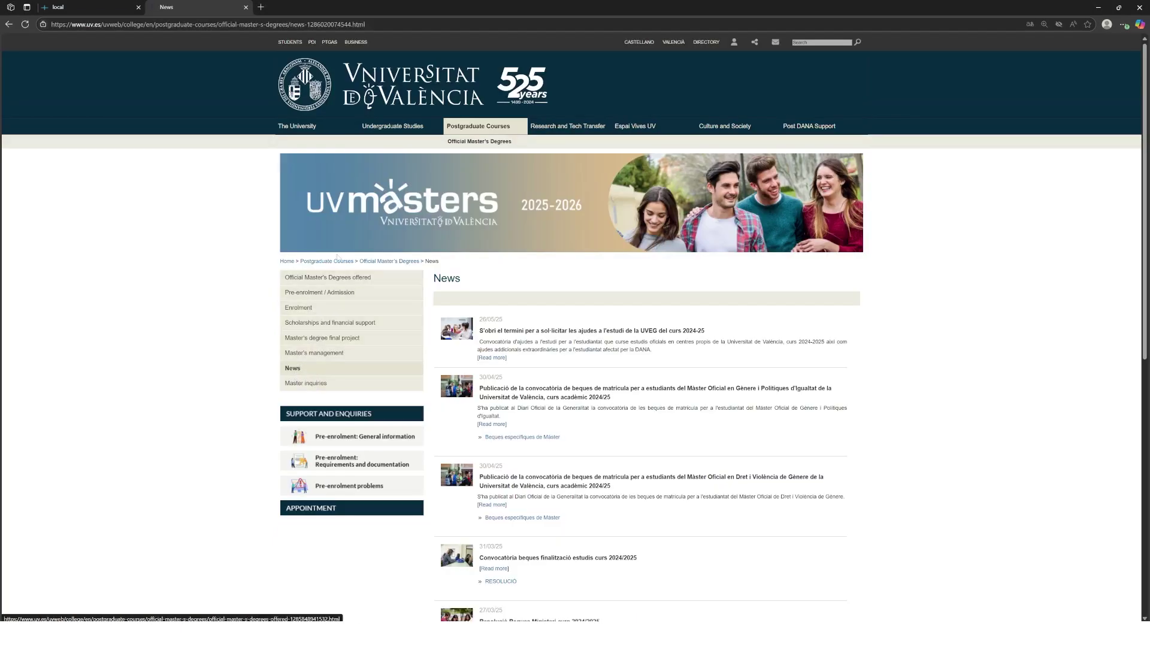
pyautogui.click(342, 279)
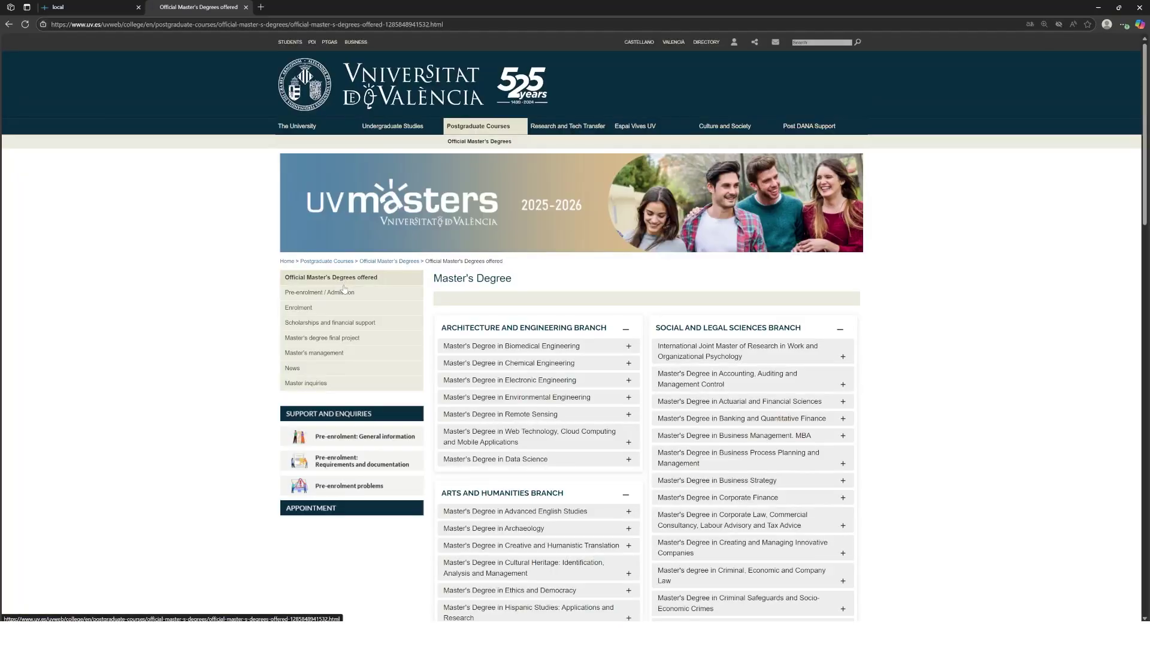
# View the access and admissions details of the Master's Degree in Biomedical Engineering
pyautogui.click(544, 353)
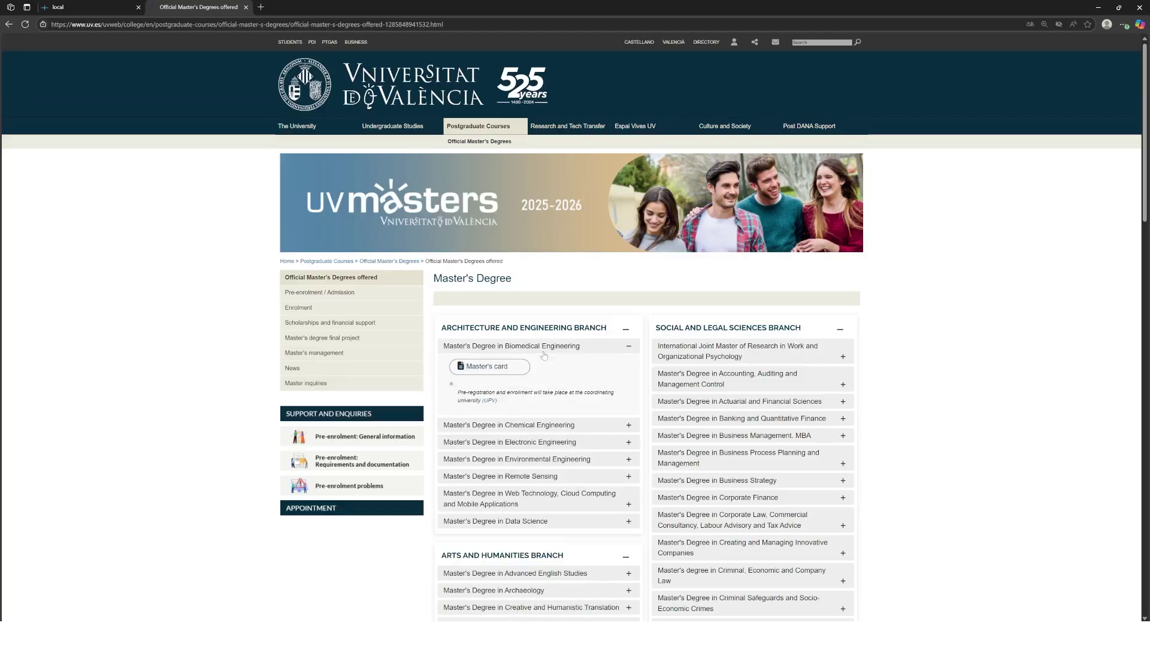
pyautogui.click(490, 368)
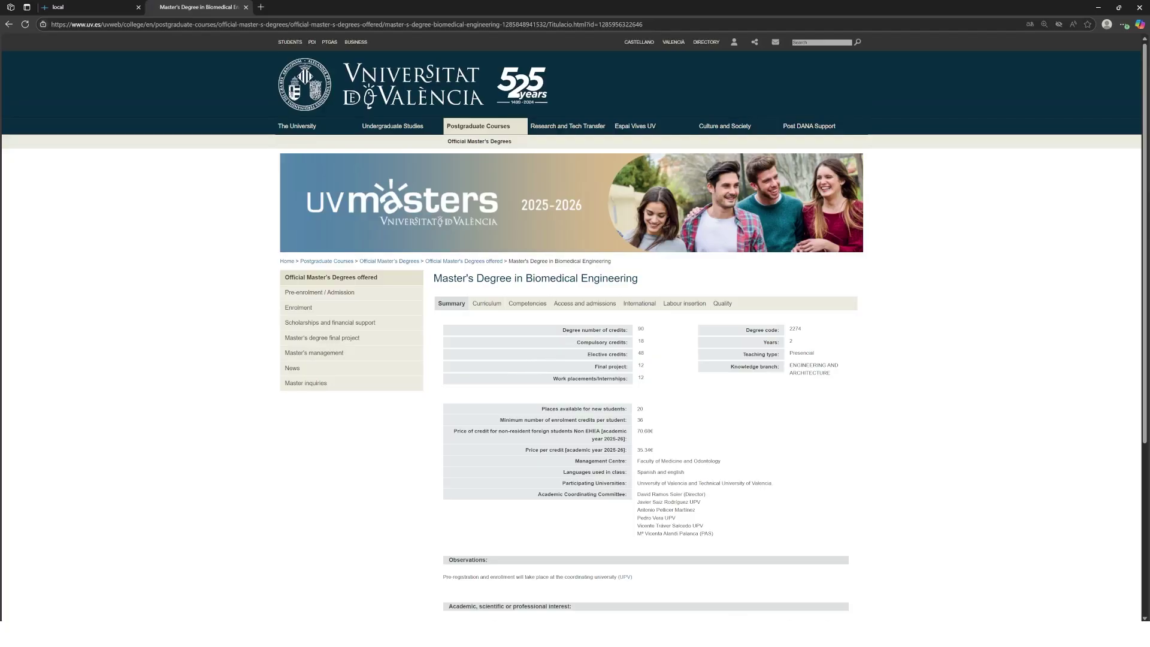
pyautogui.click(584, 303)
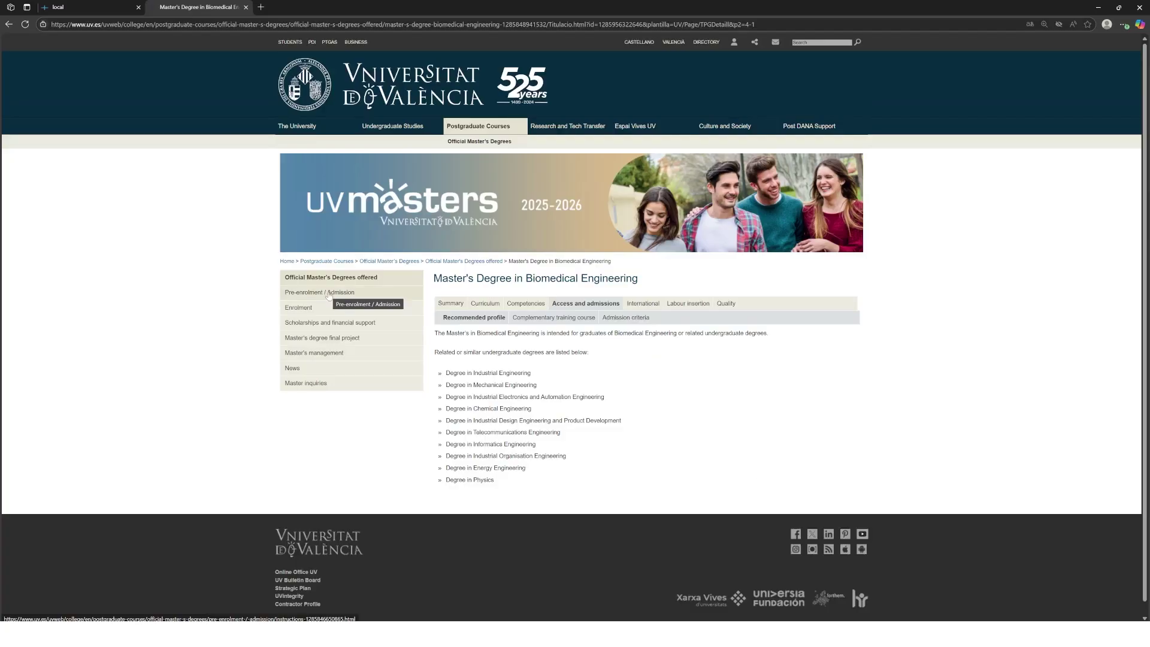
# Open the master's pre-enrolment application form through the application form instructions in the Pre-enrolment / Admission section
pyautogui.click(328, 293)
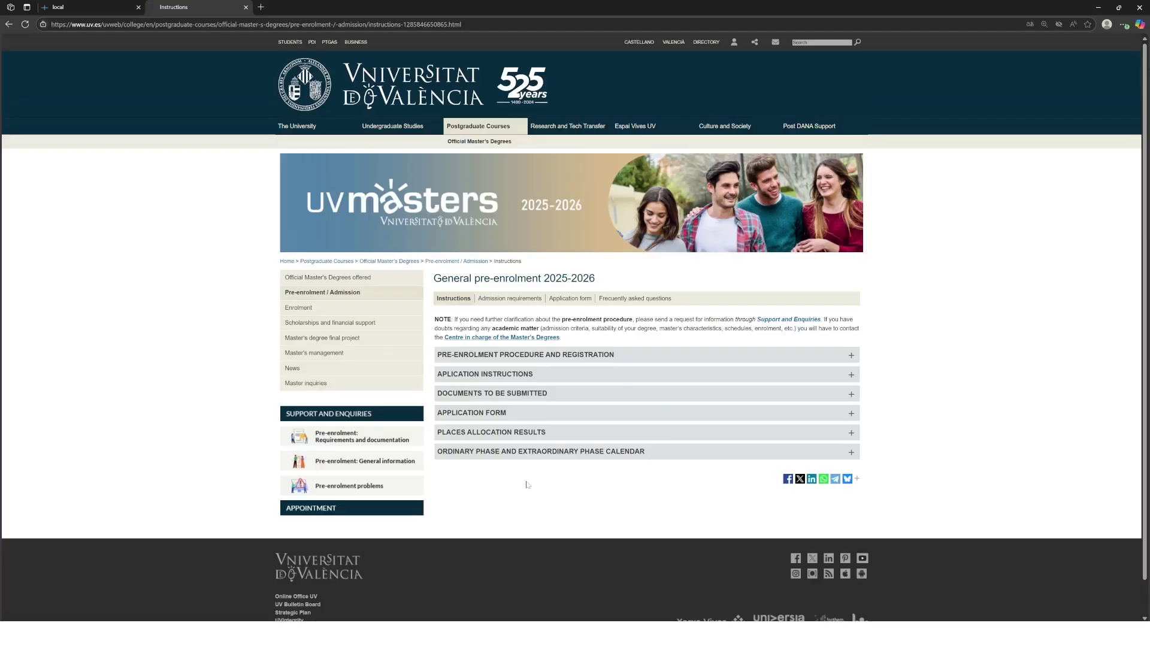
pyautogui.click(541, 418)
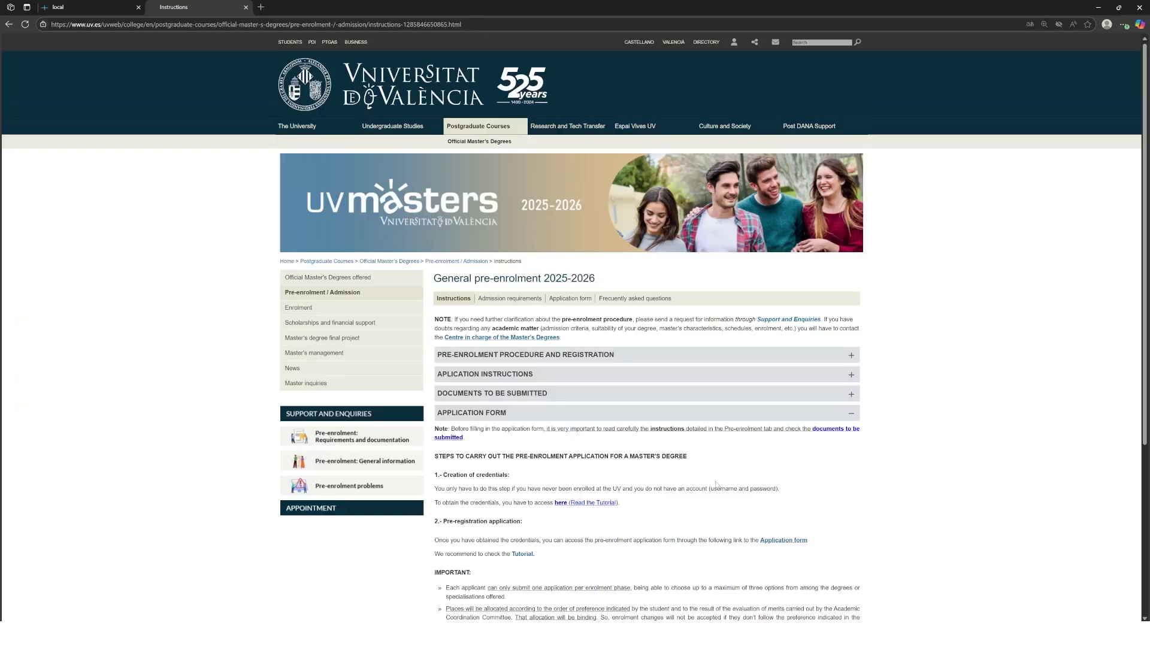
pyautogui.scroll(-1, 716, 485)
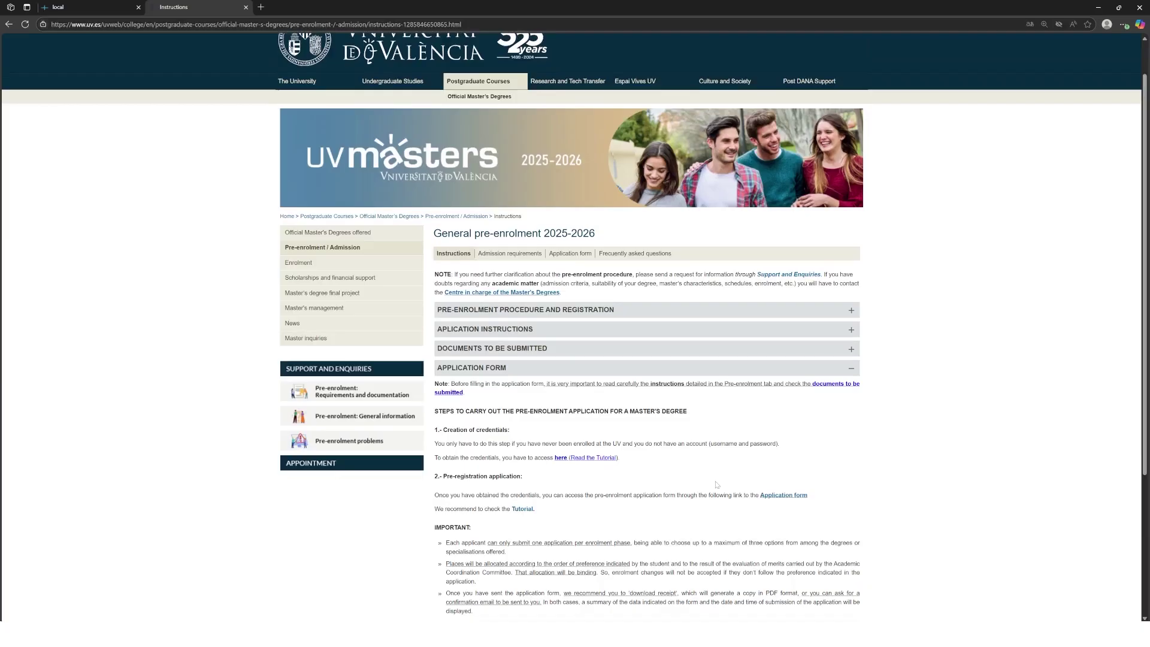
pyautogui.click(785, 501)
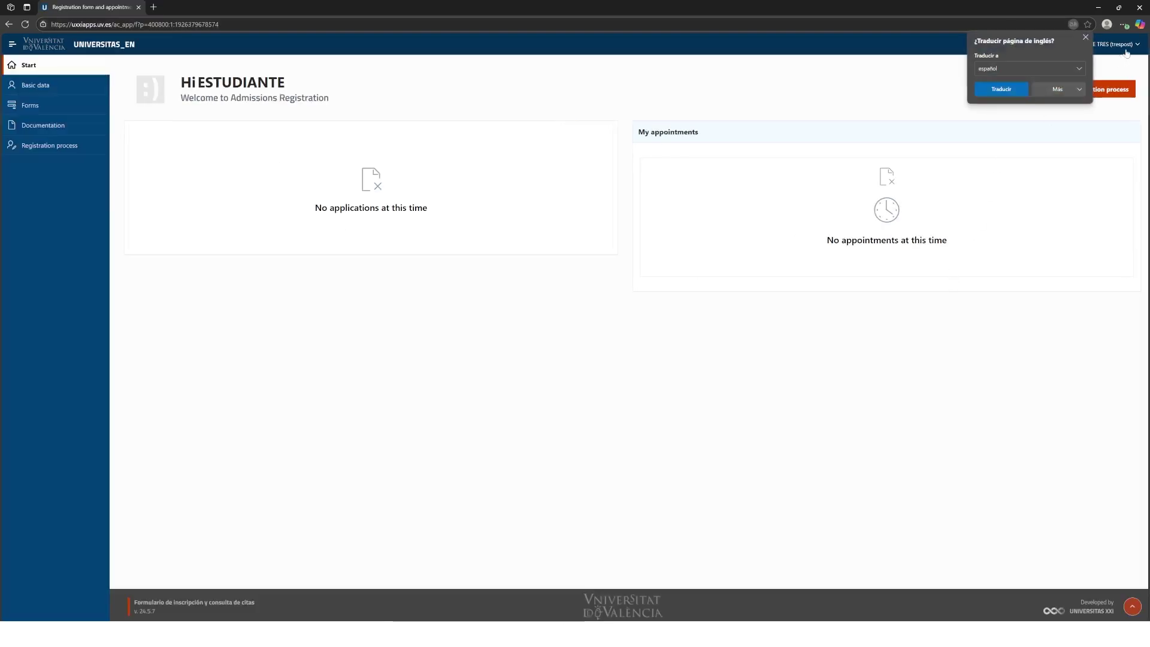
# Start a registration in the call "Master Degree. Application for access to the 2025-2026" and submit the personal details
pyautogui.click(1085, 40)
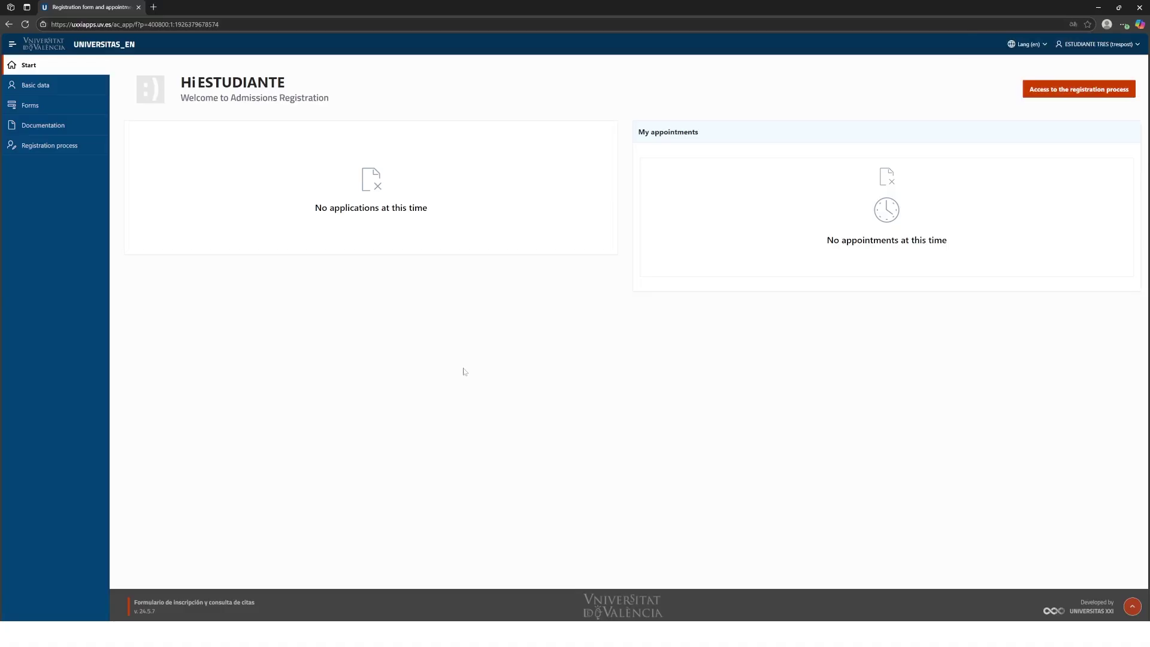
pyautogui.click(1116, 91)
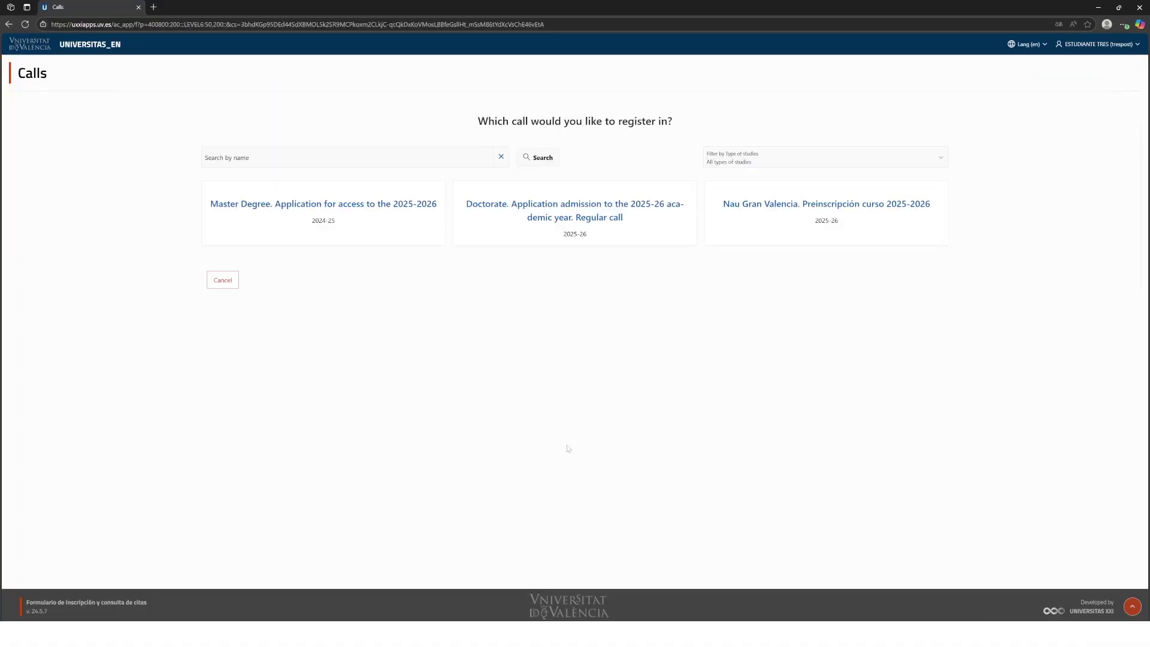
pyautogui.click(338, 201)
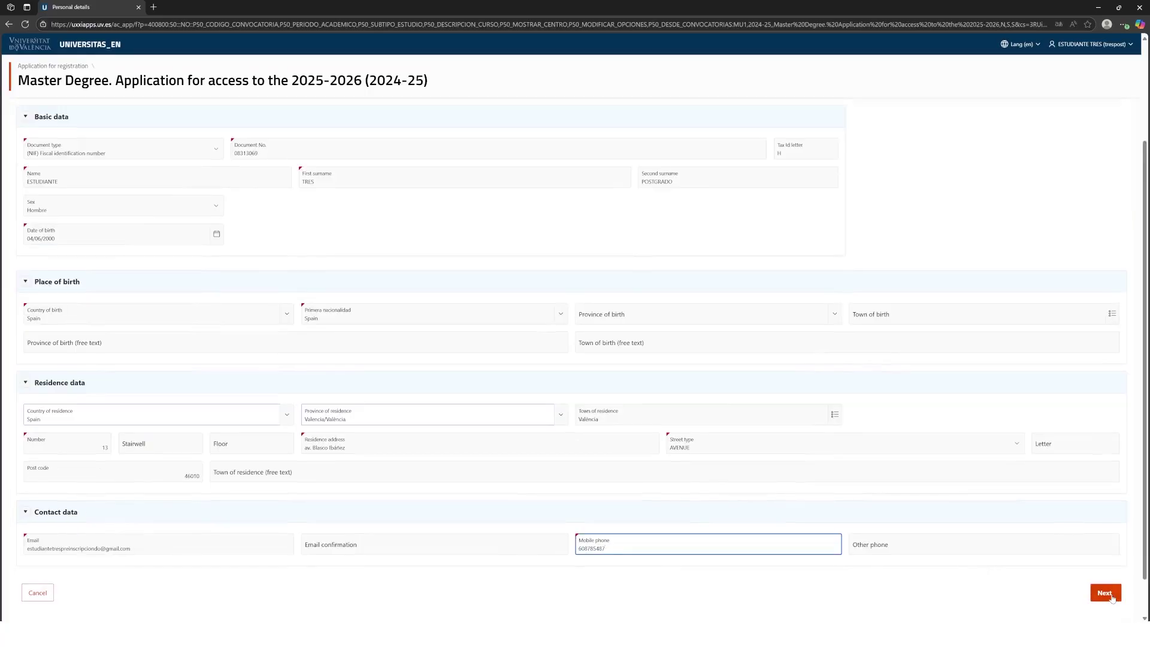
pyautogui.click(1111, 596)
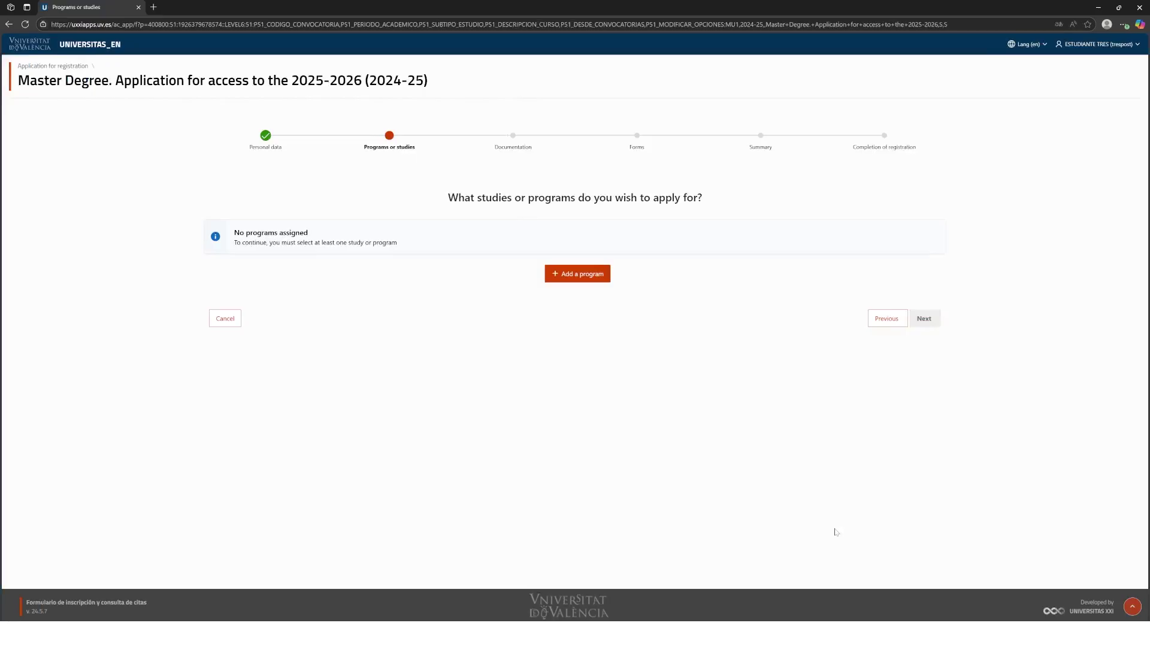
# Search the programs for "audiovi" and add the Master's degree in Audiovisual Content and Formats as first choice
pyautogui.click(578, 275)
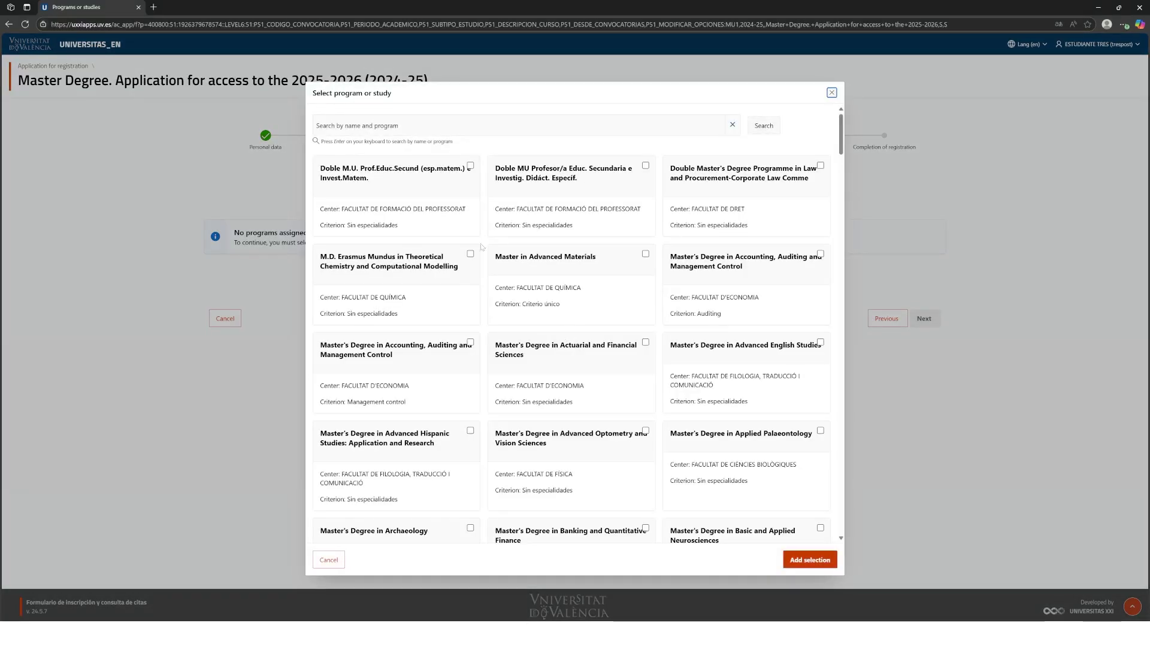
pyautogui.click(410, 127)
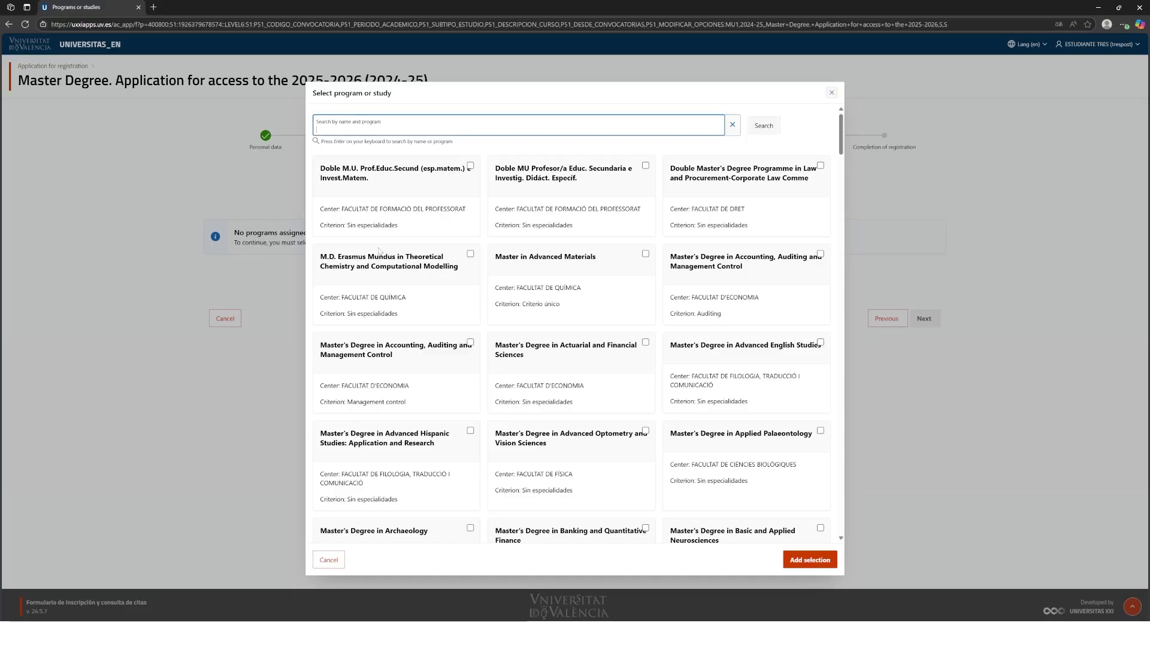
pyautogui.write('audiovi')
pyautogui.click(765, 127)
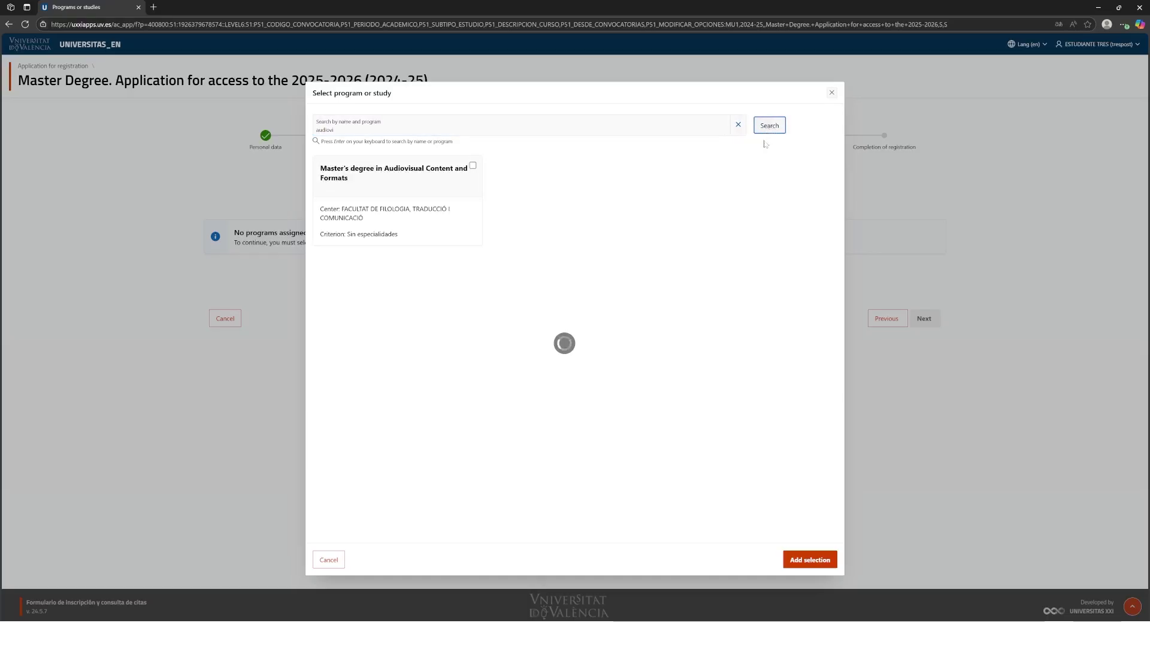
pyautogui.click(473, 165)
pyautogui.click(814, 562)
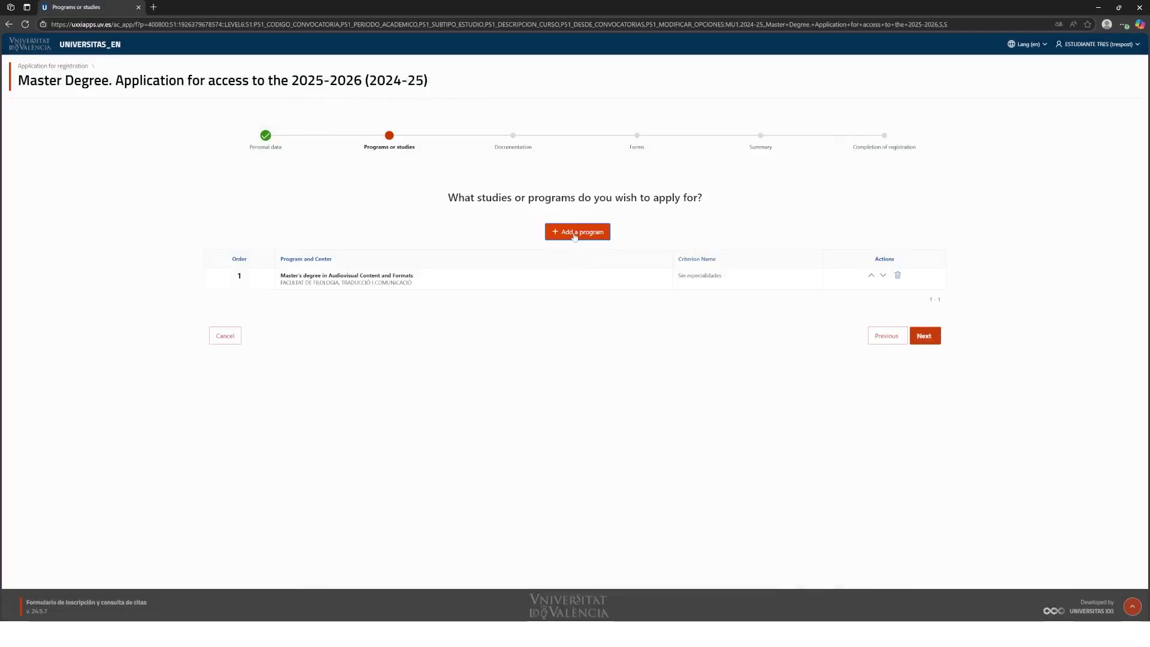
# Search for "journa", add the Master's Degree in New Journalism, Political Communication as second choice and proceed to the documentation
pyautogui.click(575, 236)
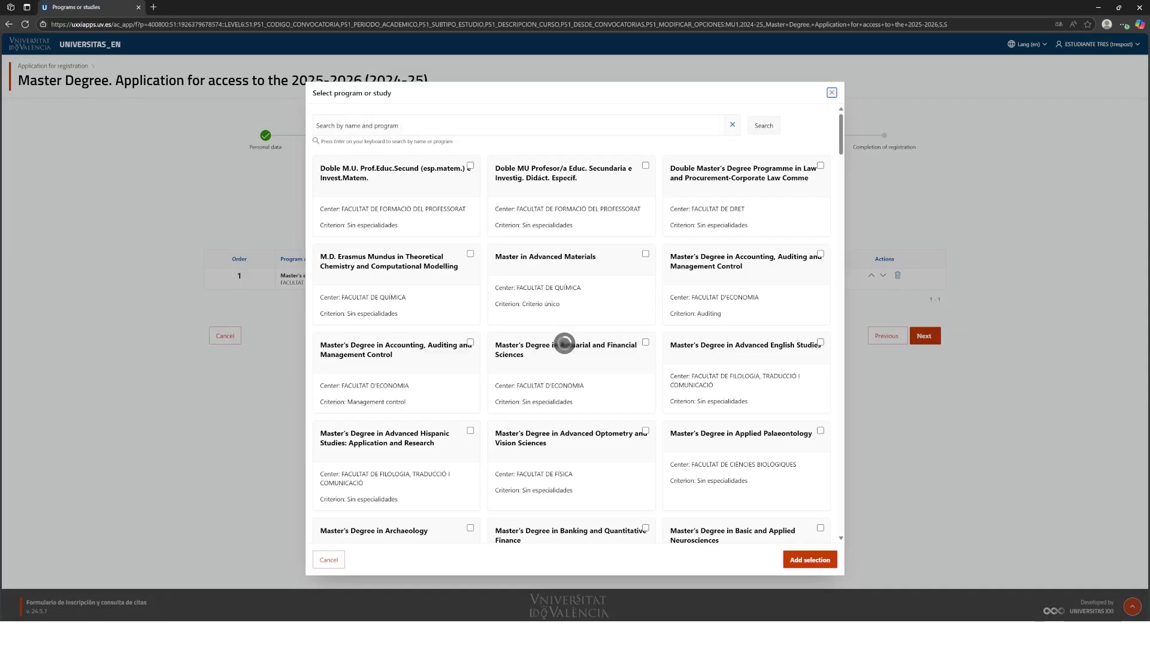
pyautogui.write('journa')
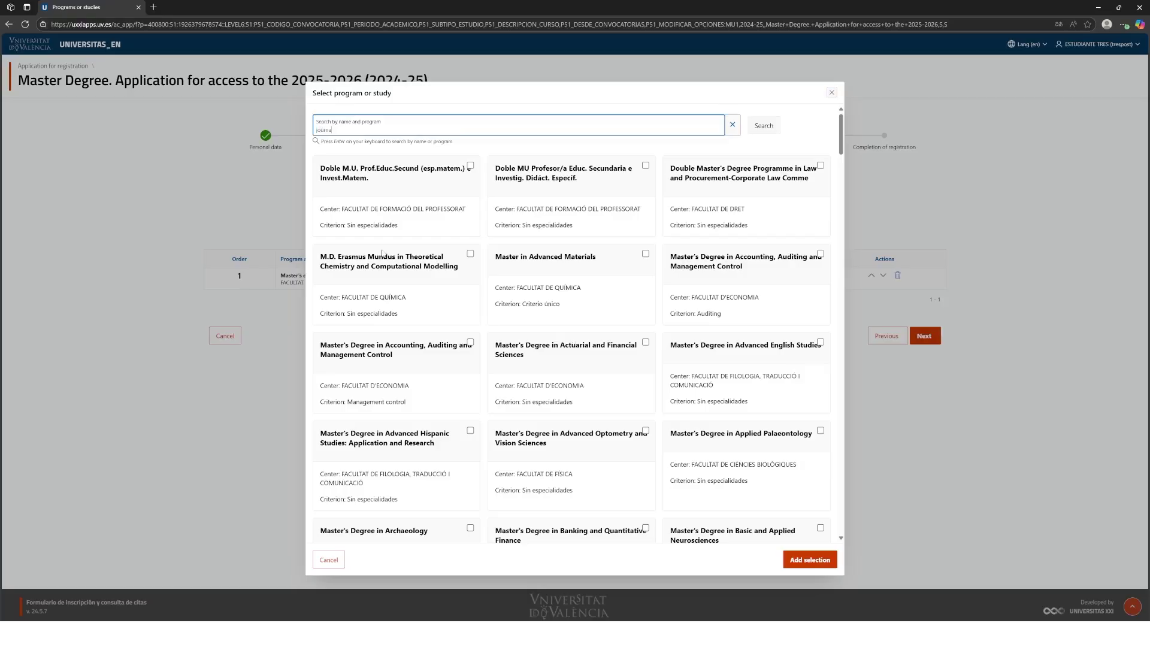
pyautogui.click(767, 123)
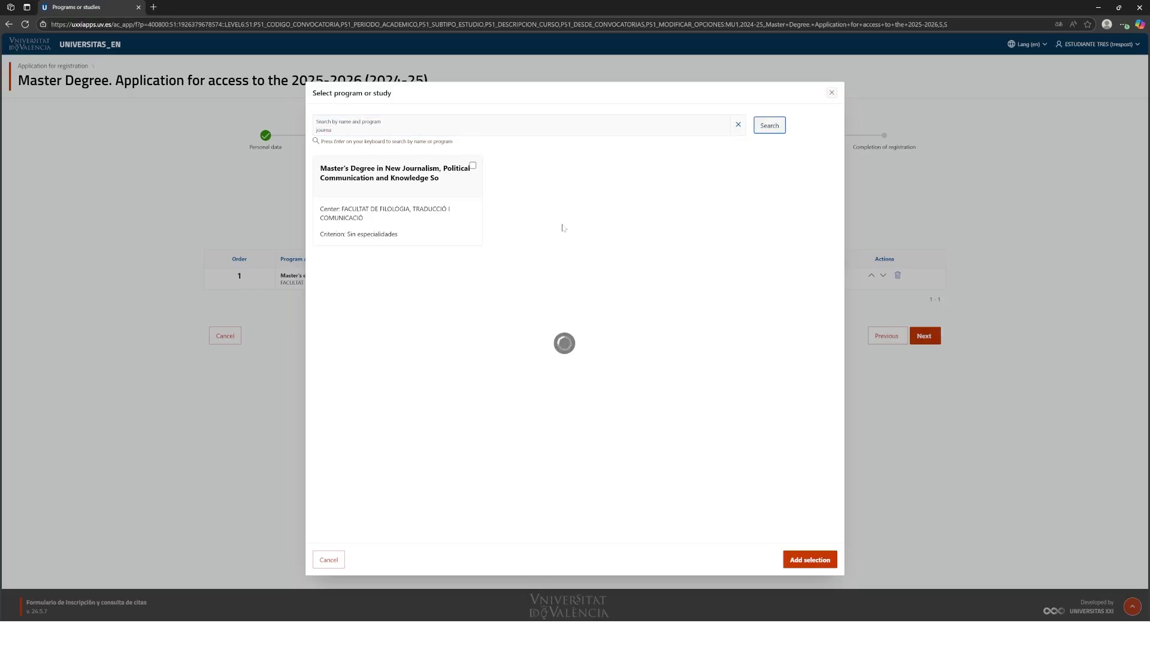
pyautogui.click(473, 166)
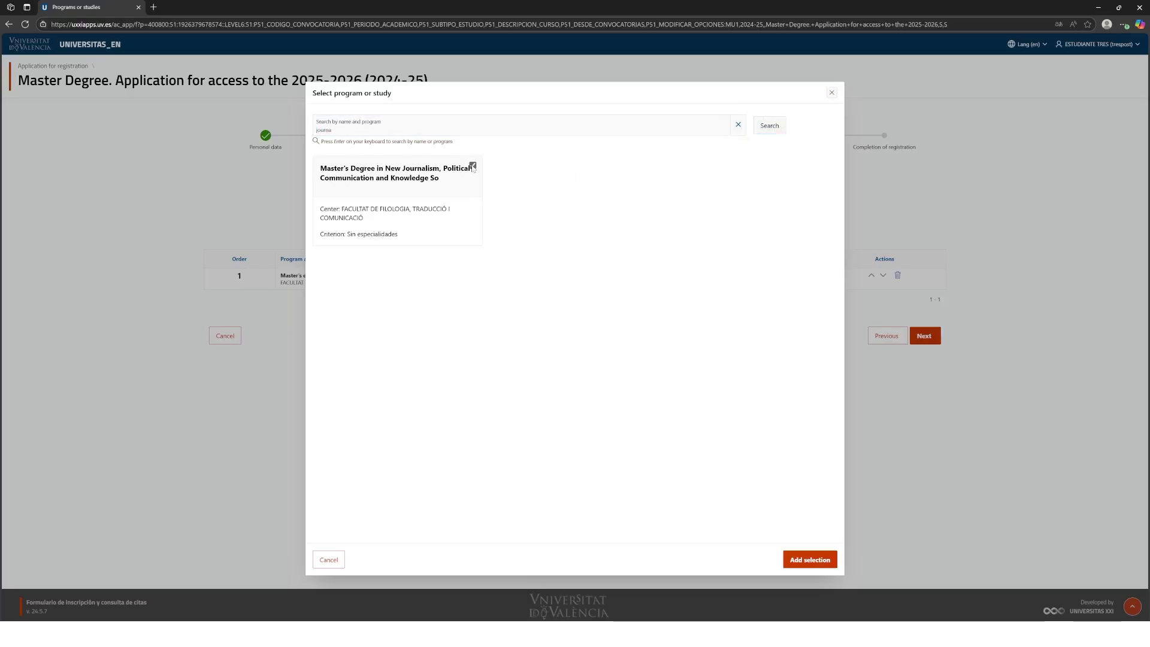
pyautogui.click(810, 561)
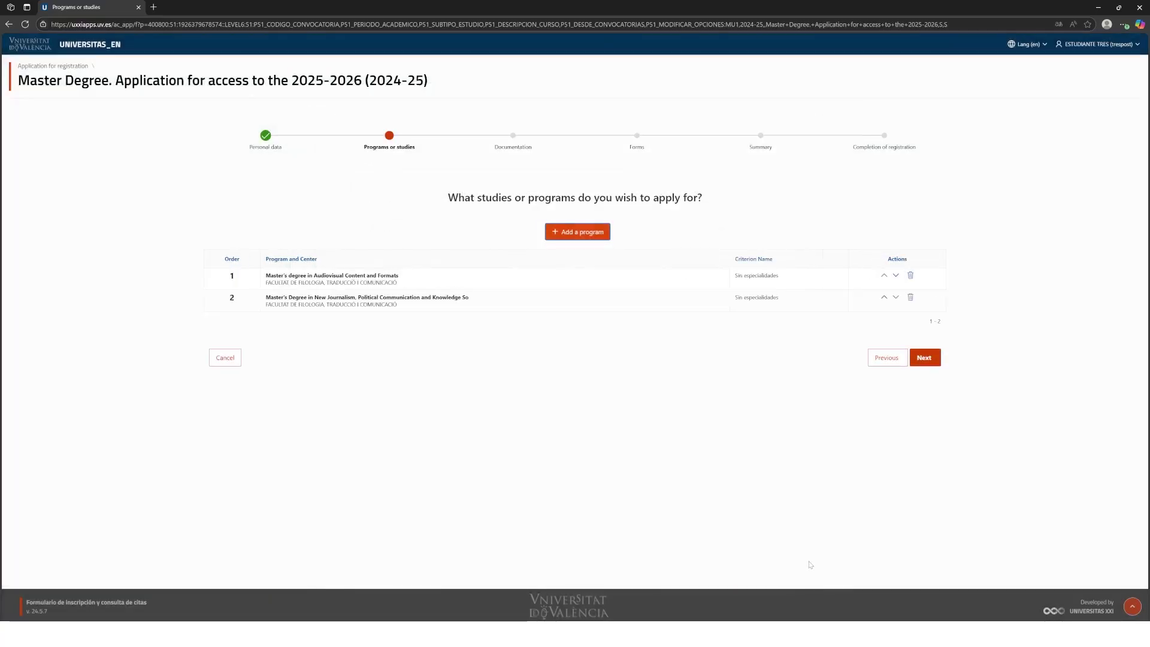
pyautogui.click(925, 362)
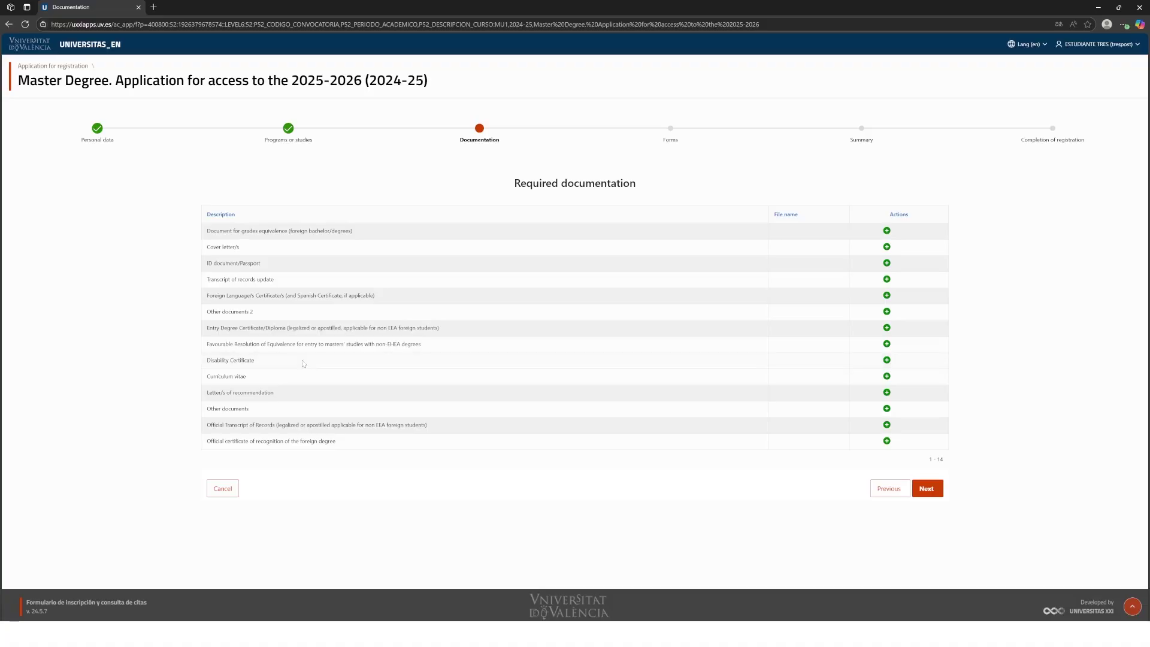
# View the upload options for the grades equivalence document, close them without attaching a file and proceed to the forms
pyautogui.click(888, 231)
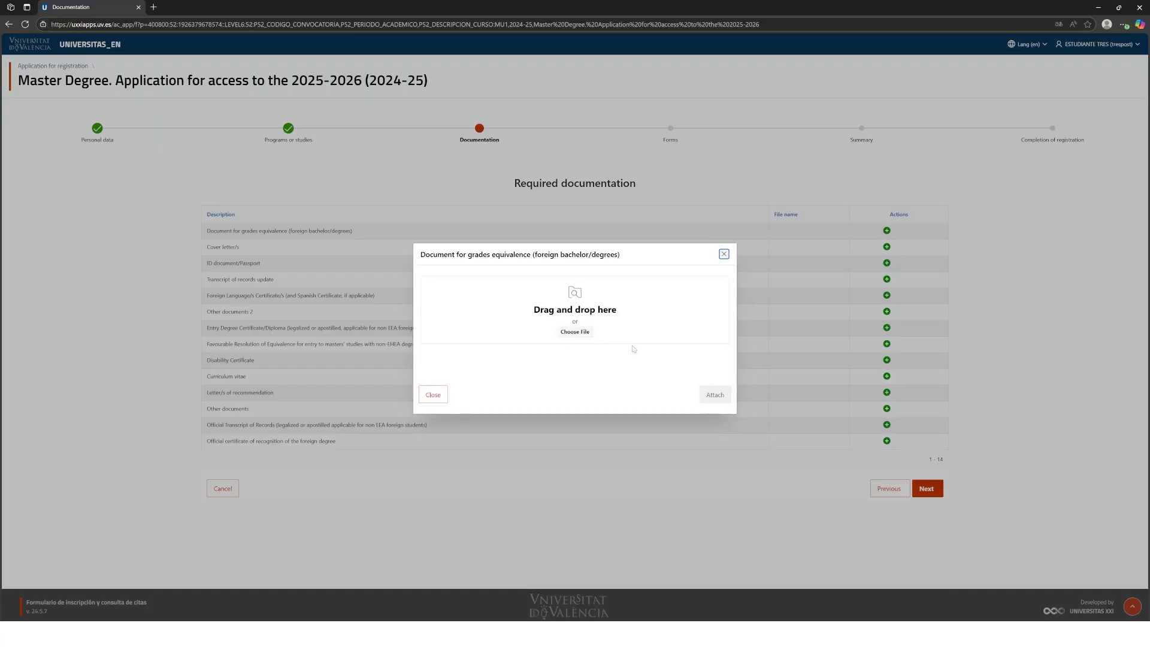
pyautogui.click(724, 254)
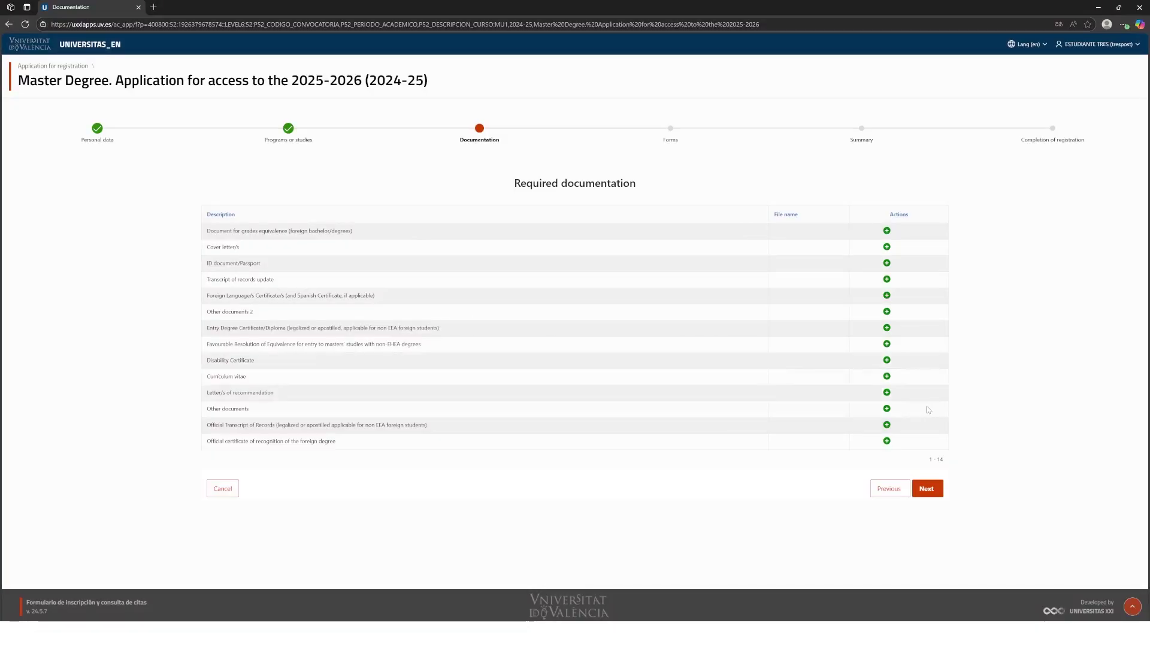
pyautogui.click(927, 488)
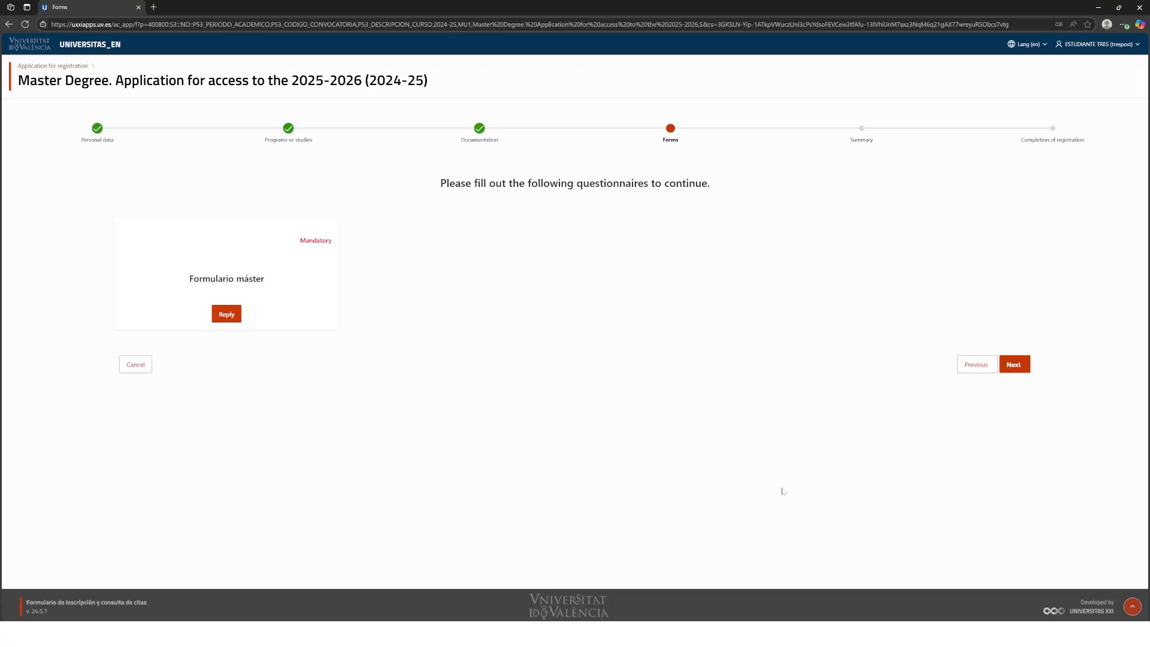
# Answer the mandatory Formulario máster, choosing EUPL - Mondragon Unibertsitatea as university and No for completed qualification and disability quota
pyautogui.click(223, 314)
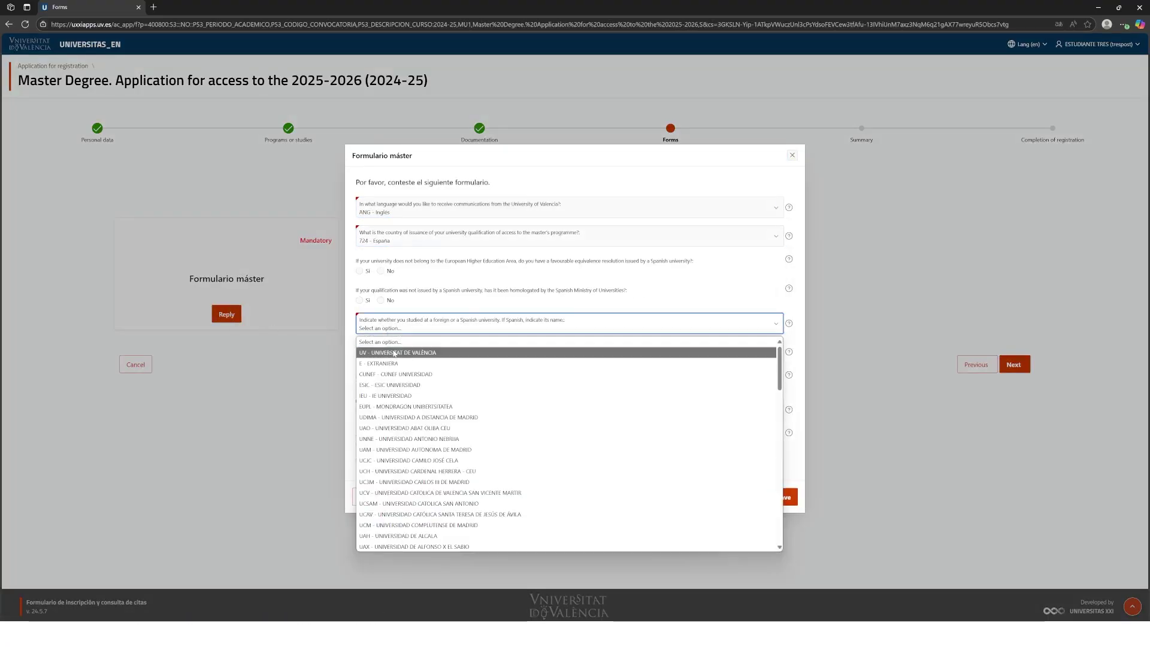
pyautogui.click(380, 386)
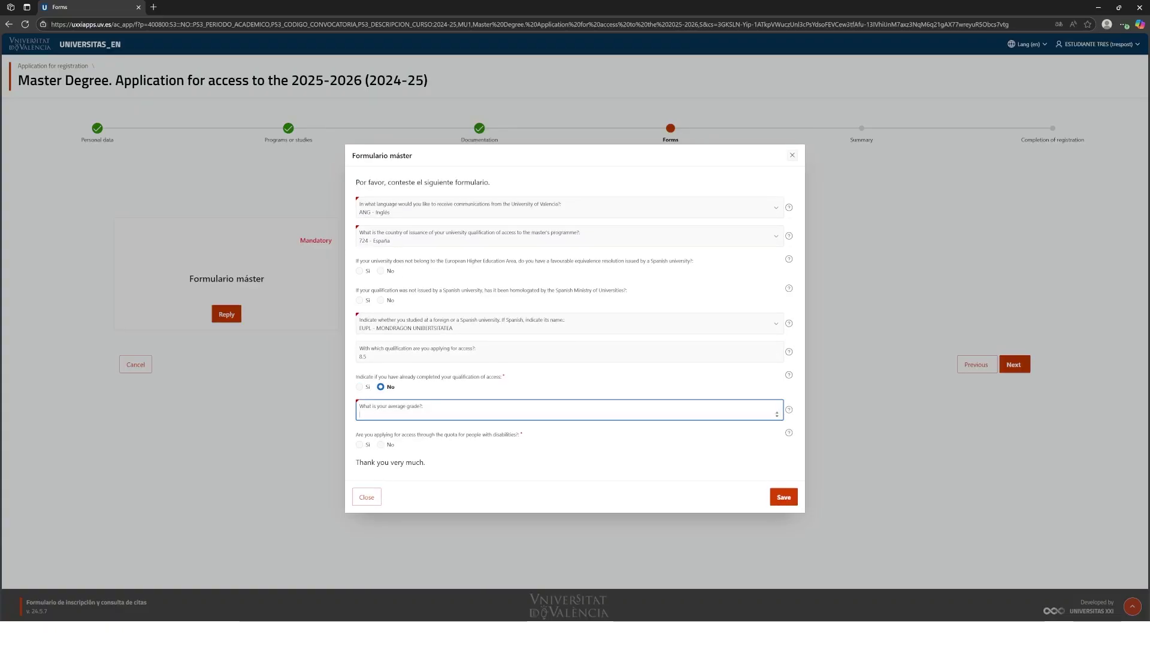
pyautogui.click(381, 444)
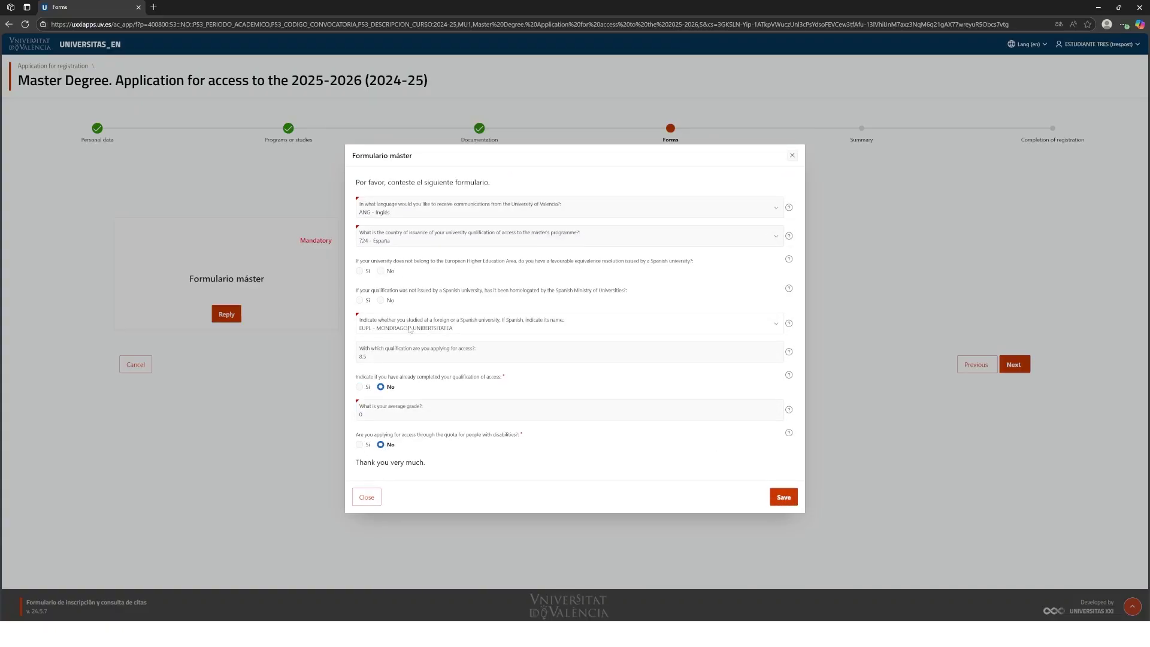
# Set the communication language to CAT - Valenciano and the university to UDIMA, then save the questionnaire and proceed to the summary
pyautogui.click(359, 387)
pyautogui.click(380, 372)
pyautogui.click(392, 211)
pyautogui.click(393, 246)
pyautogui.click(393, 238)
pyautogui.click(393, 264)
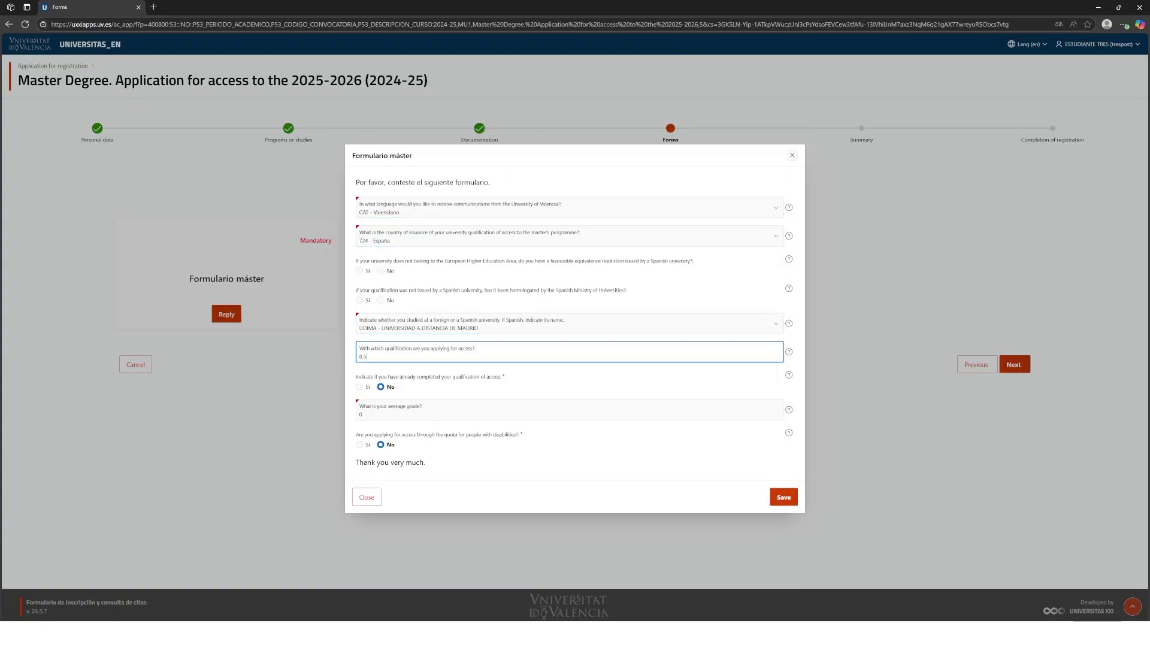
pyautogui.click(784, 496)
pyautogui.click(1014, 365)
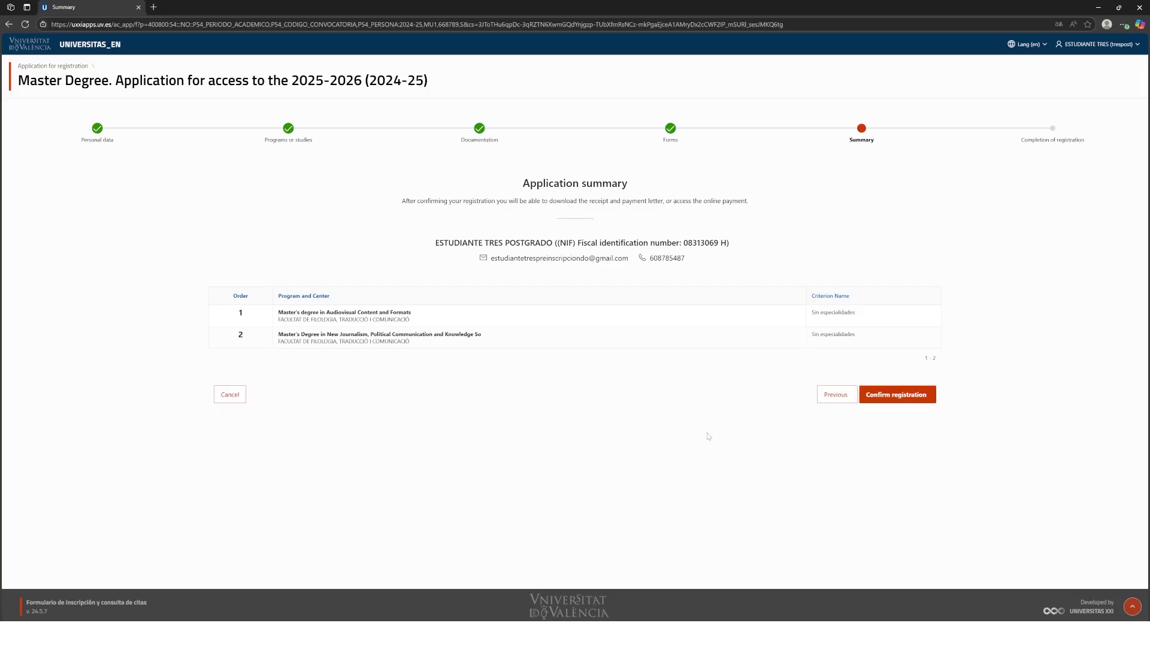
# Confirm the registration from the application summary and download its receipt
pyautogui.hotkey('alt', 'Left')
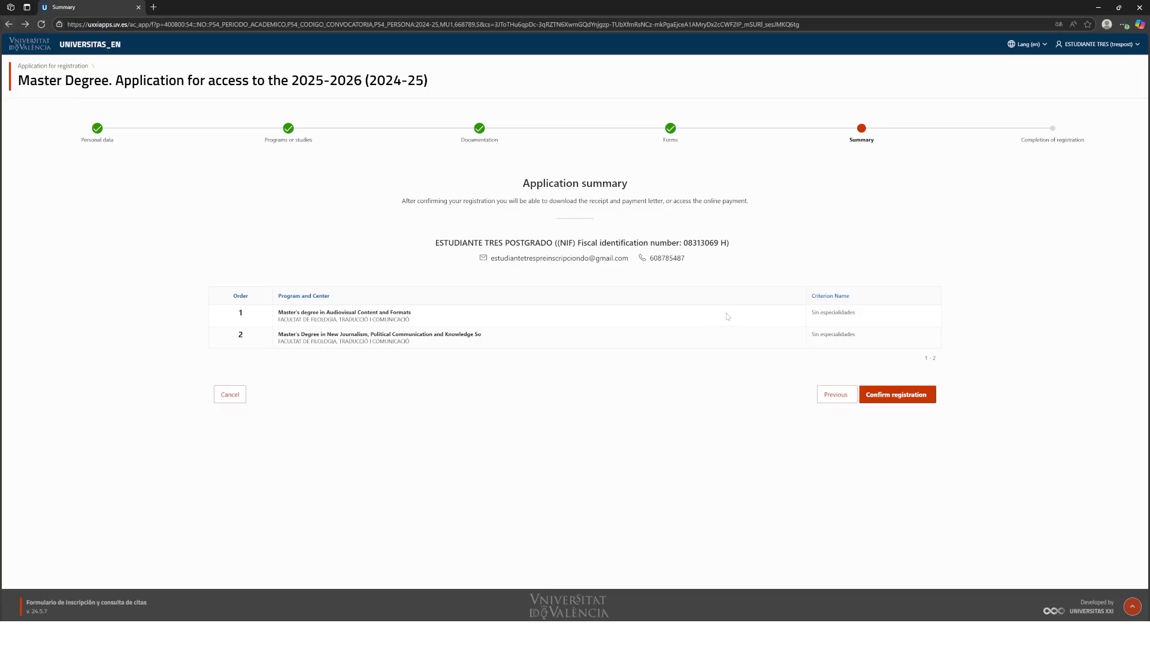
pyautogui.click(922, 400)
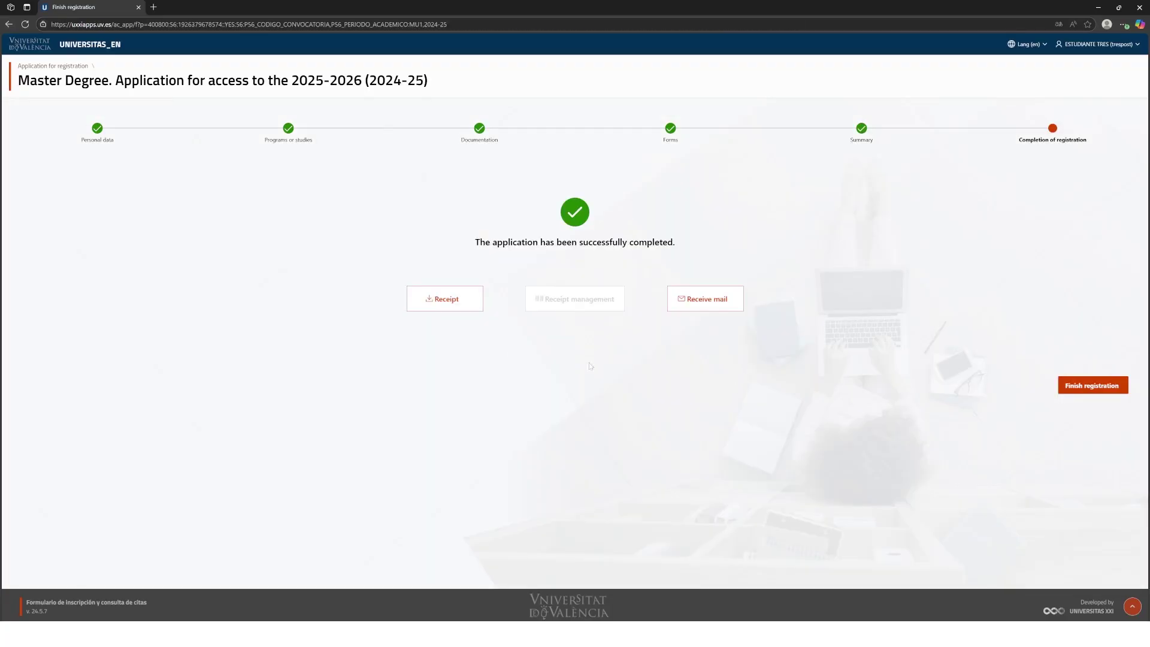
pyautogui.click(442, 300)
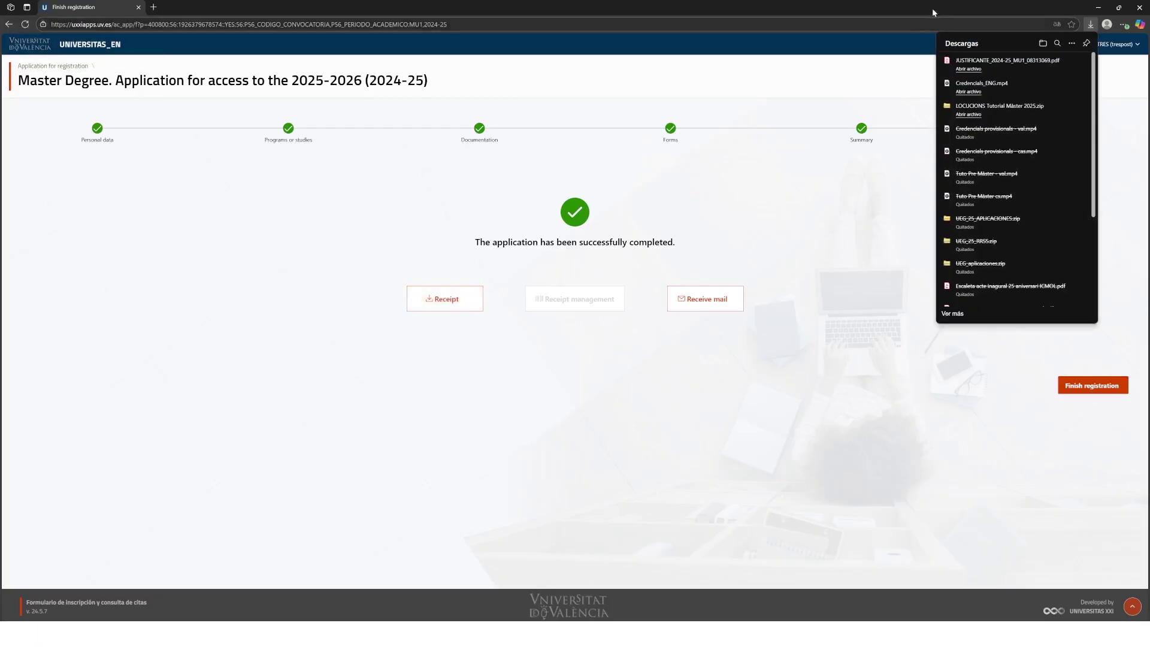
pyautogui.click(1091, 25)
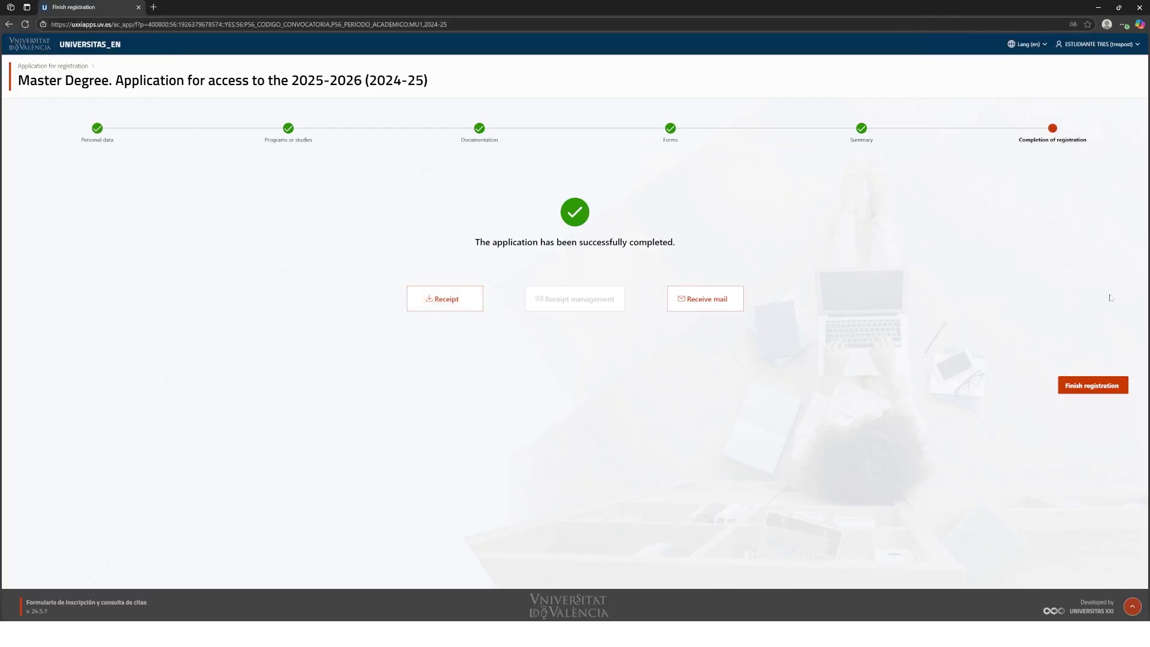
# Finish the registration and postpone the improvement questionnaire to another time
pyautogui.click(1092, 387)
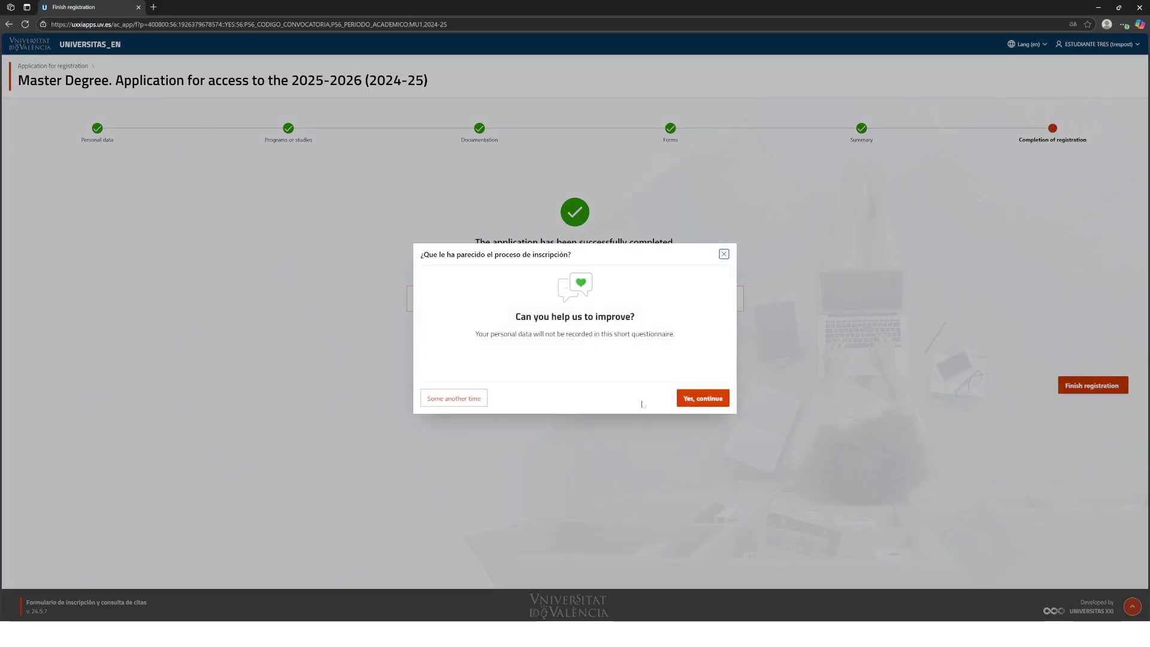
pyautogui.click(455, 399)
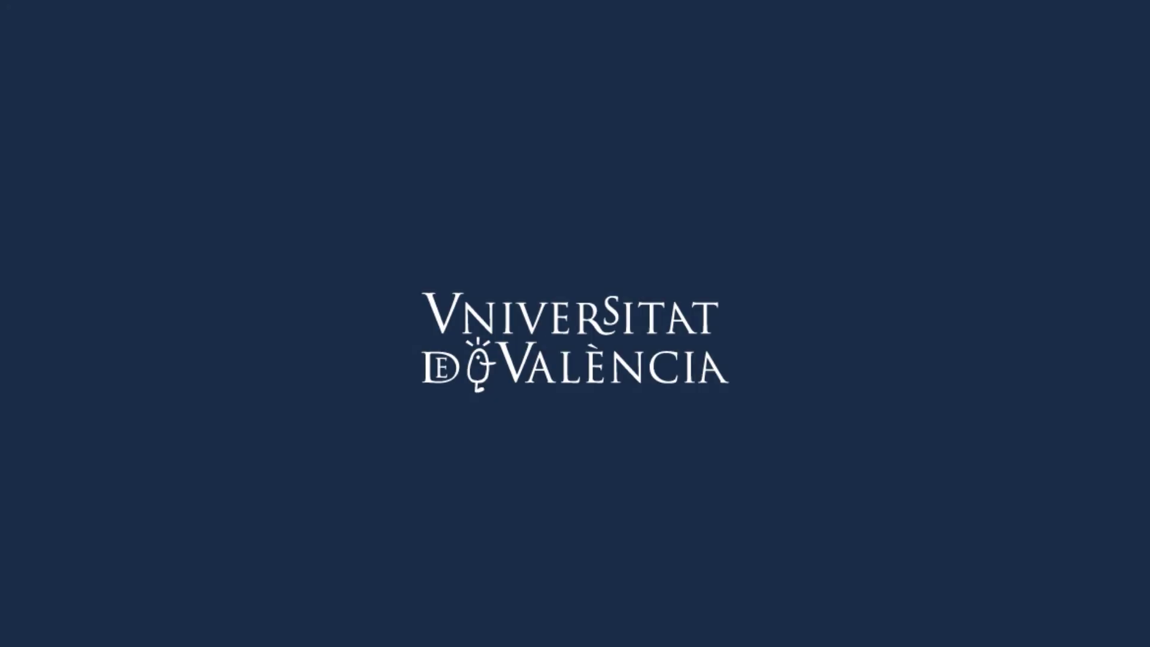